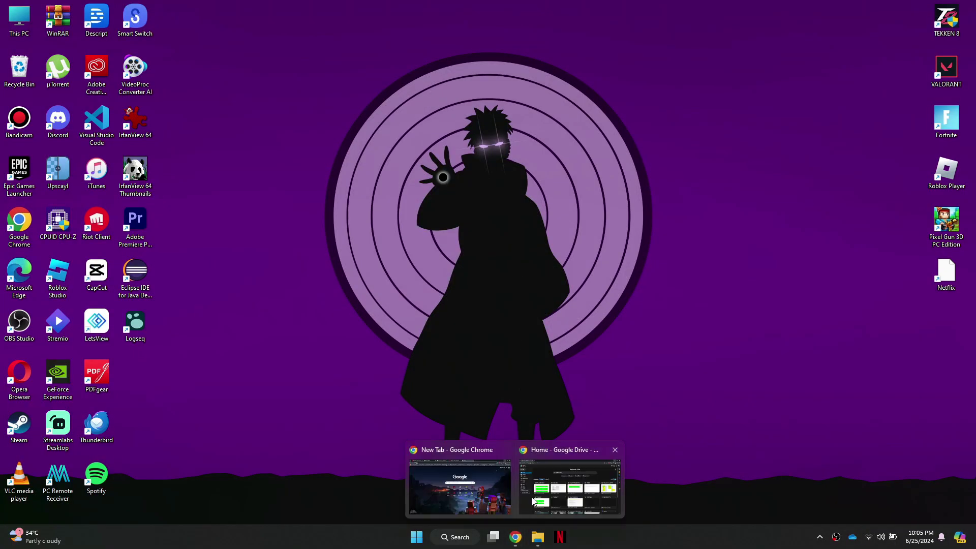
Open My Drive in the Drive window and look inside the DriveFire folder.
left_click(534, 501)
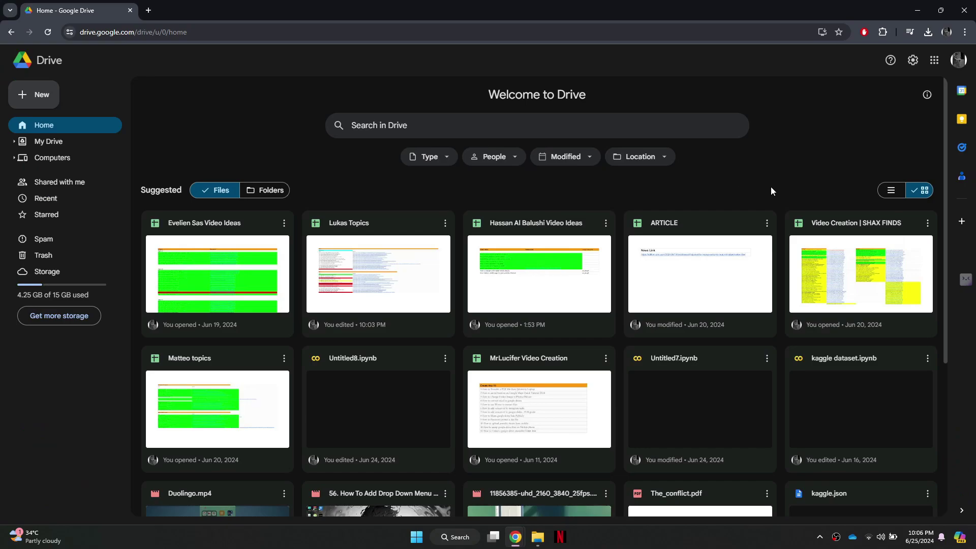
scroll(771, 187, "down", 3)
scroll(610, 220, "down", 2)
scroll(215, 215, "up", 5)
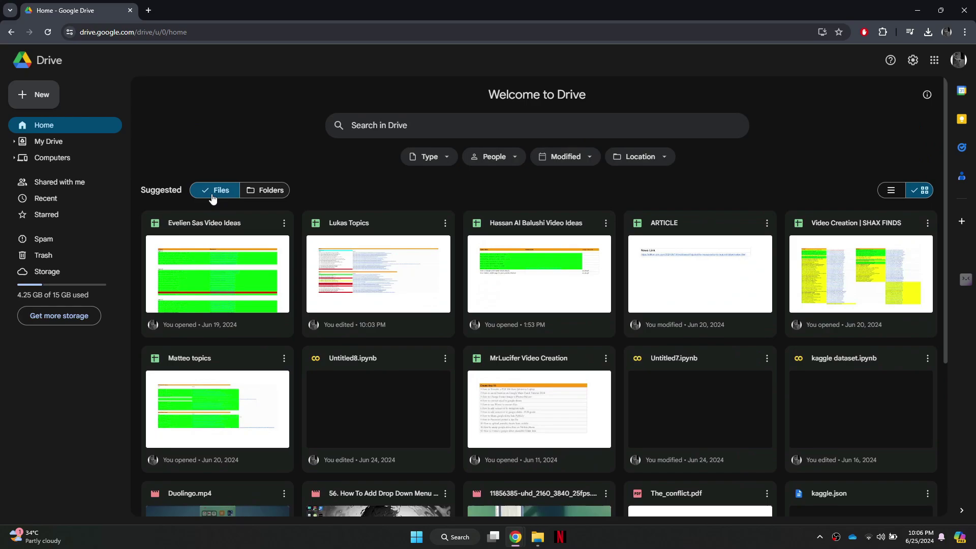
left_click(65, 145)
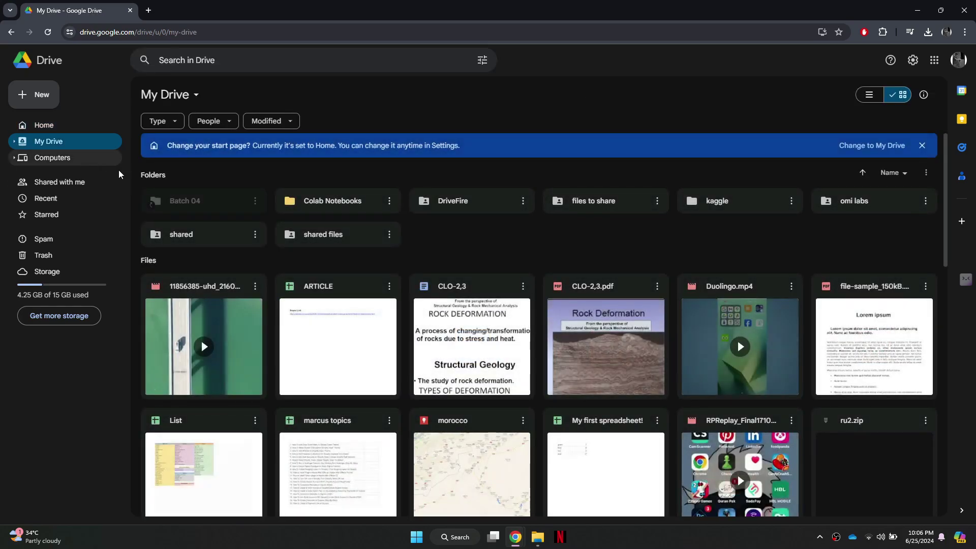
double_click(474, 206)
key("alt+Left")
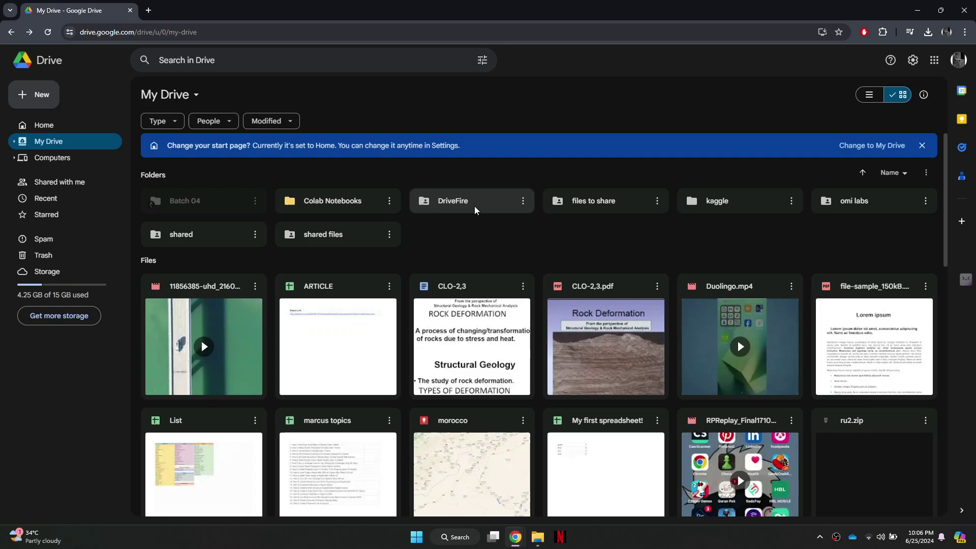
Browse the shared files and kaggle folders, returning to My Drive after each.
double_click(322, 227)
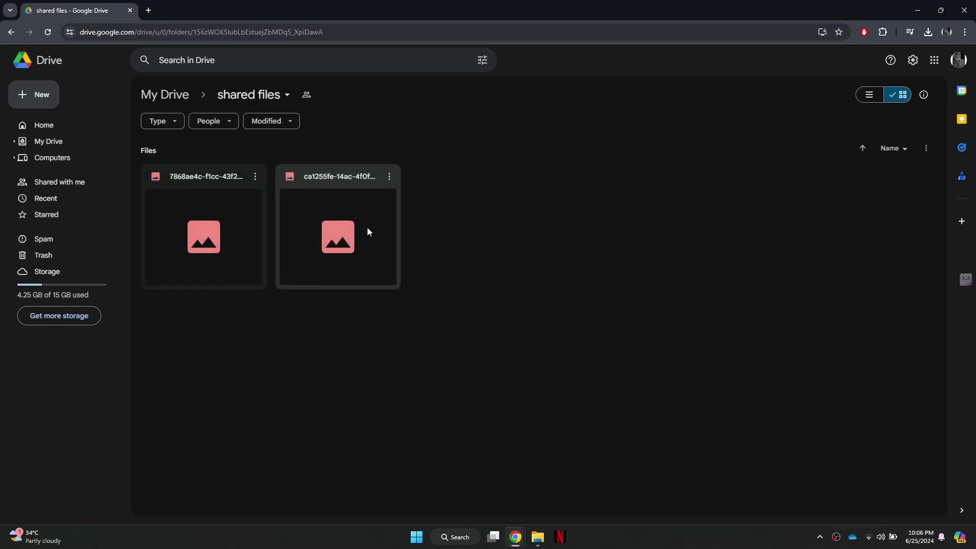
key("alt+Left")
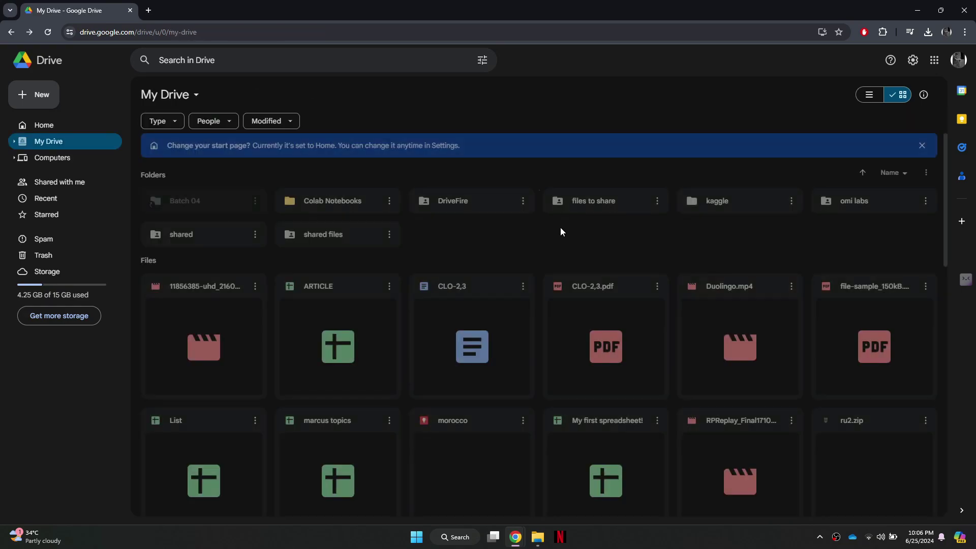
left_click(740, 210)
double_click(739, 209)
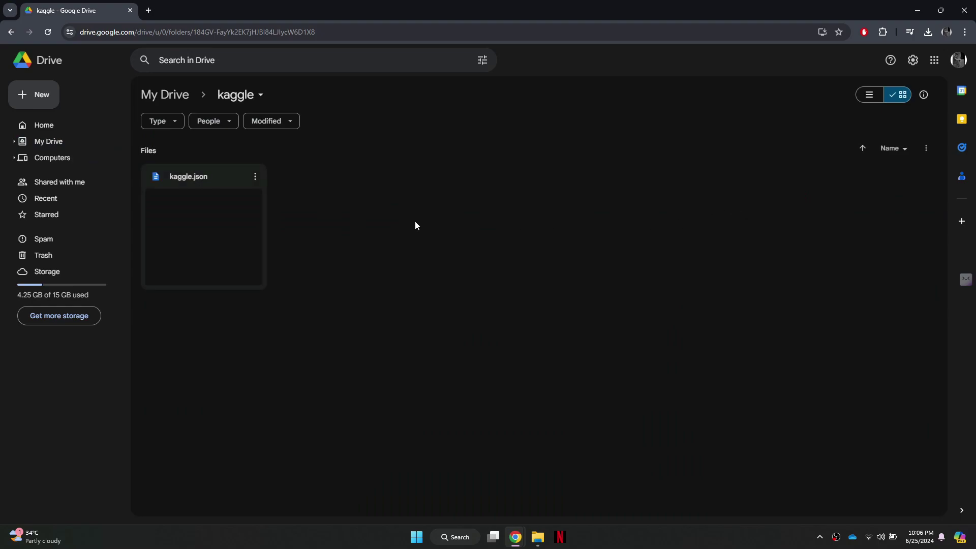
key("alt+Left")
scroll(522, 223, "down", 1)
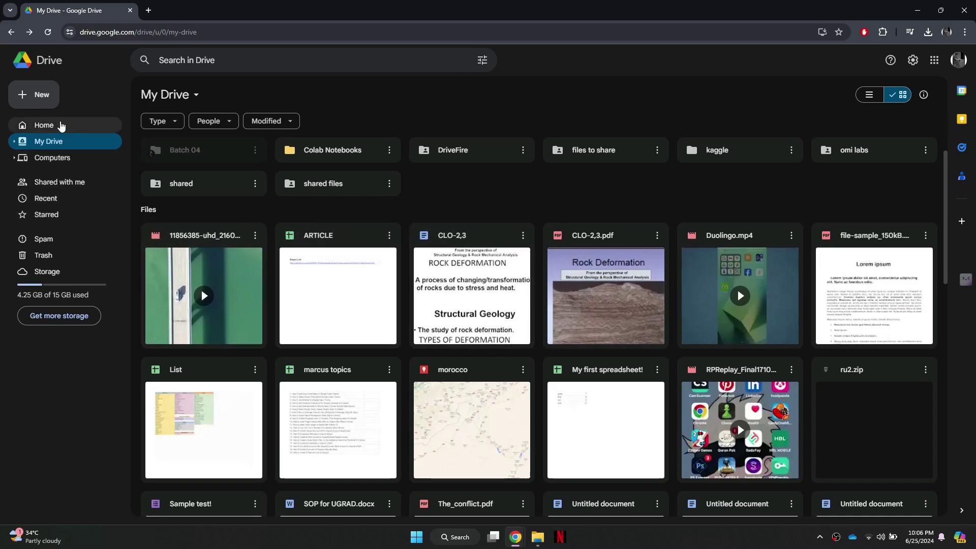
Open omi labs from the Home page's suggested Folders view, then go back to Home.
left_click(61, 126)
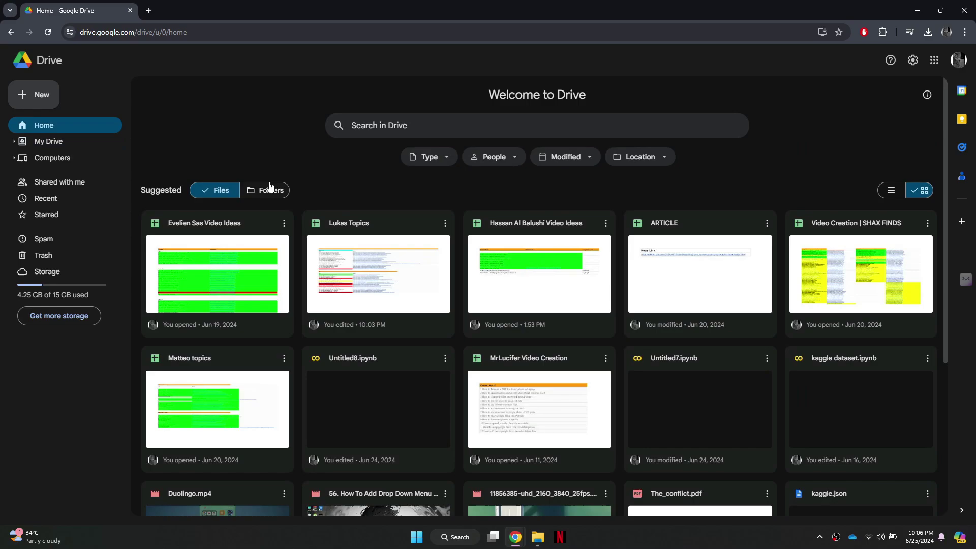
left_click(267, 188)
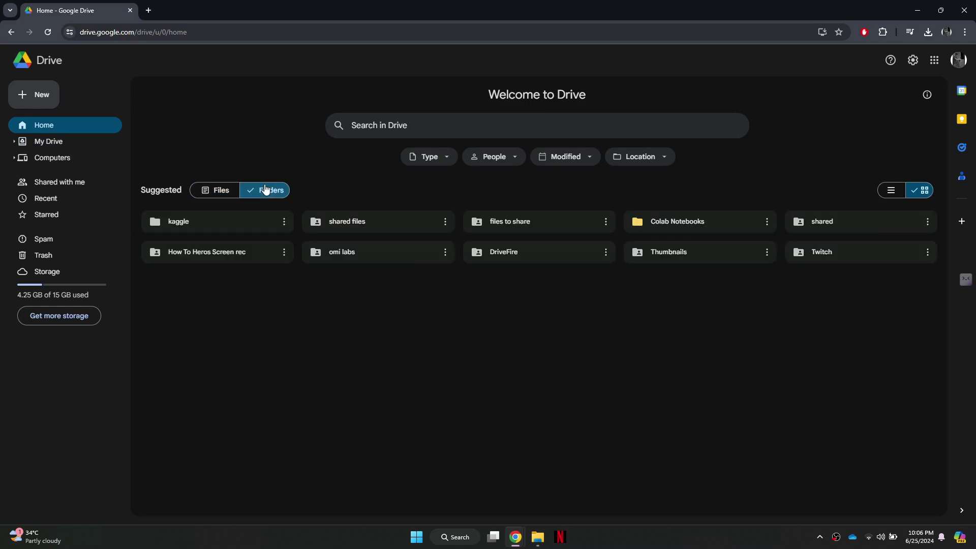
double_click(388, 254)
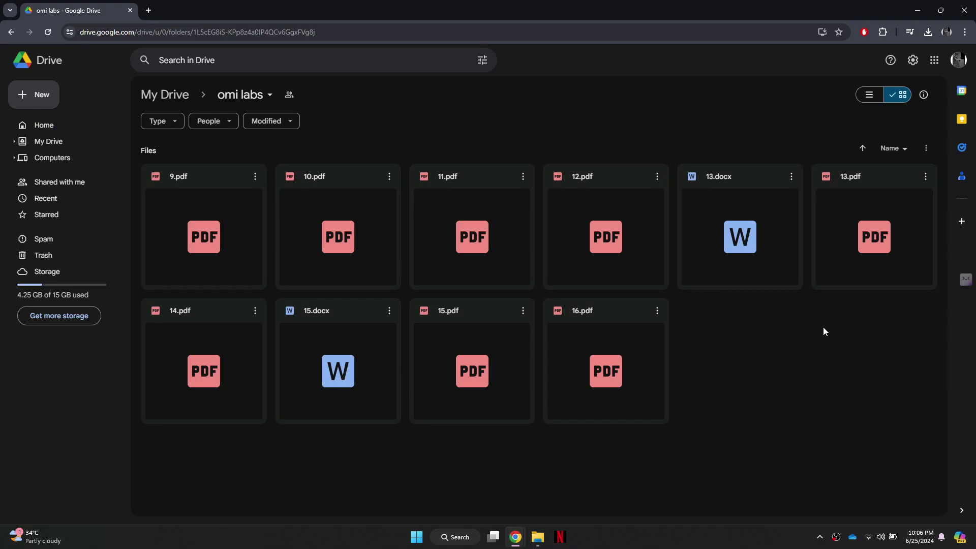
key("alt+Left")
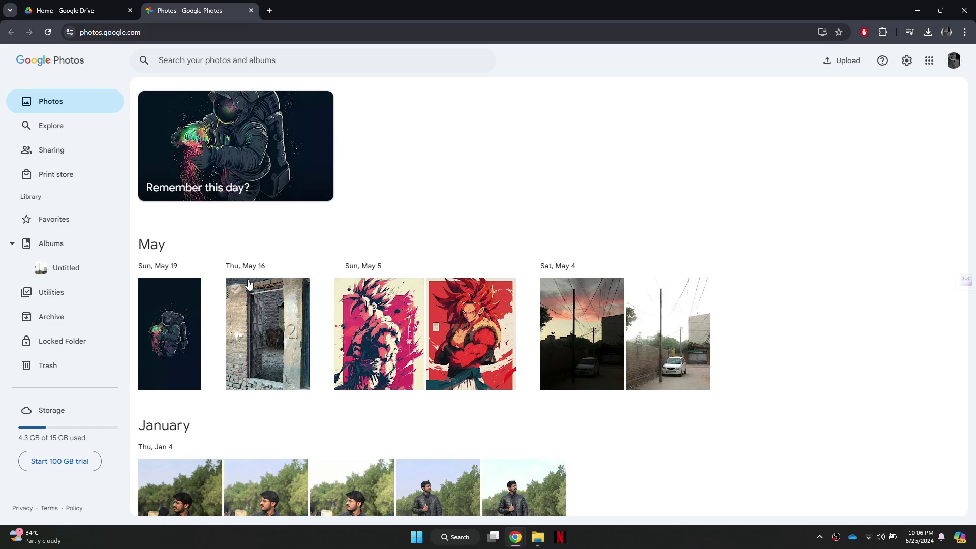
Select five photos (May 19, May 16, May 5, two from May 4), then clear the selection.
left_click(148, 288)
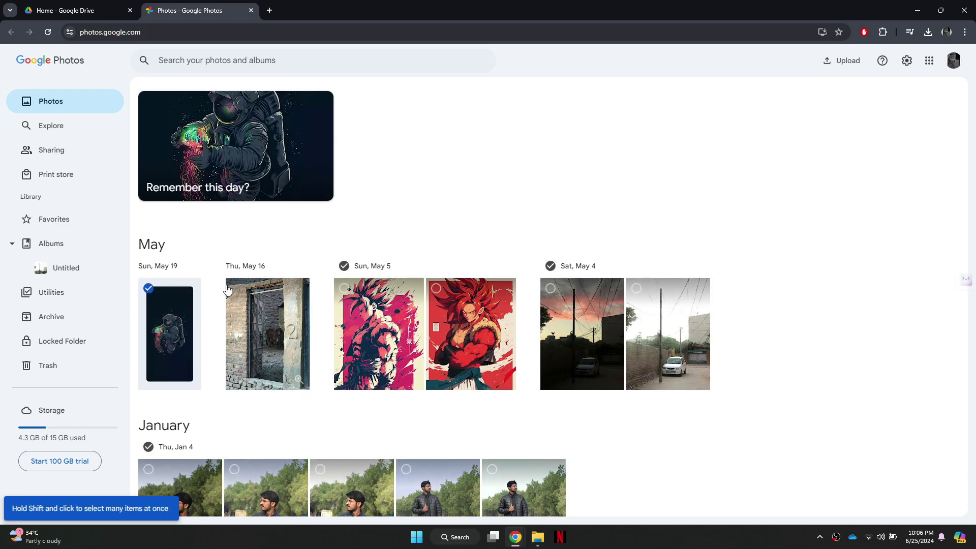
left_click(259, 290)
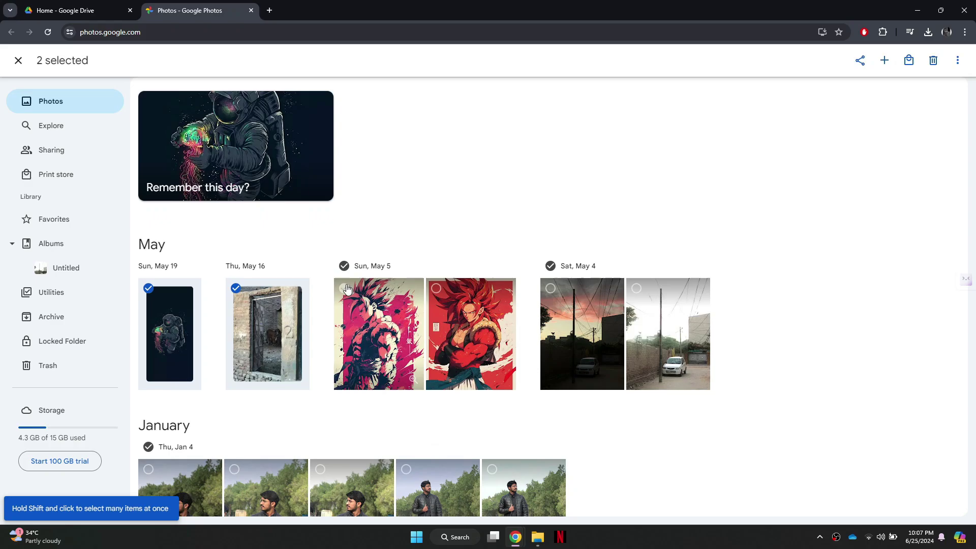
left_click(344, 288)
left_click(551, 288)
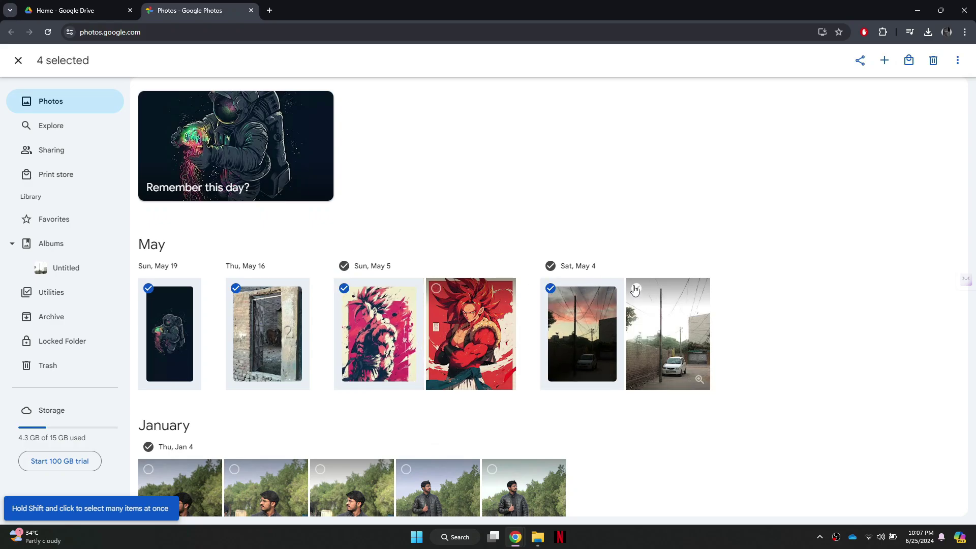
left_click(636, 289)
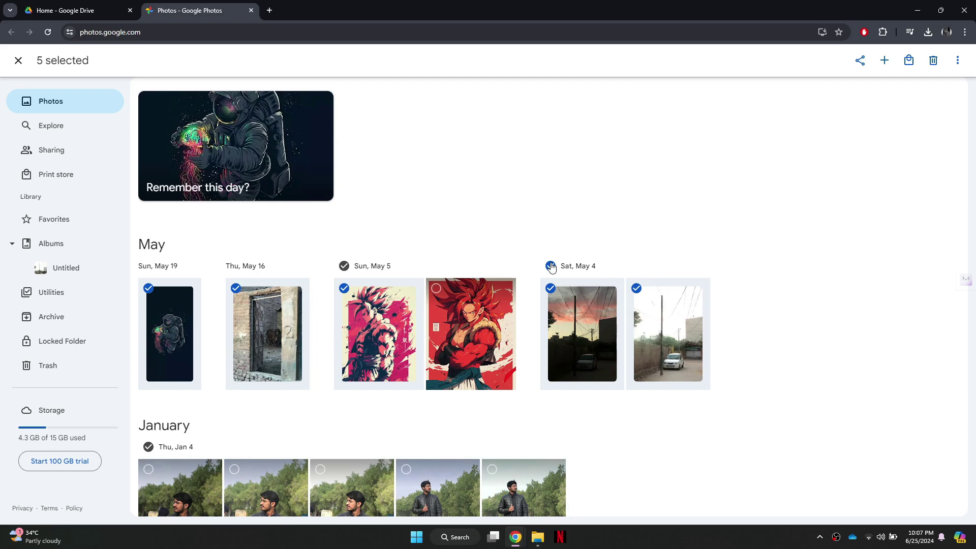
key("Escape")
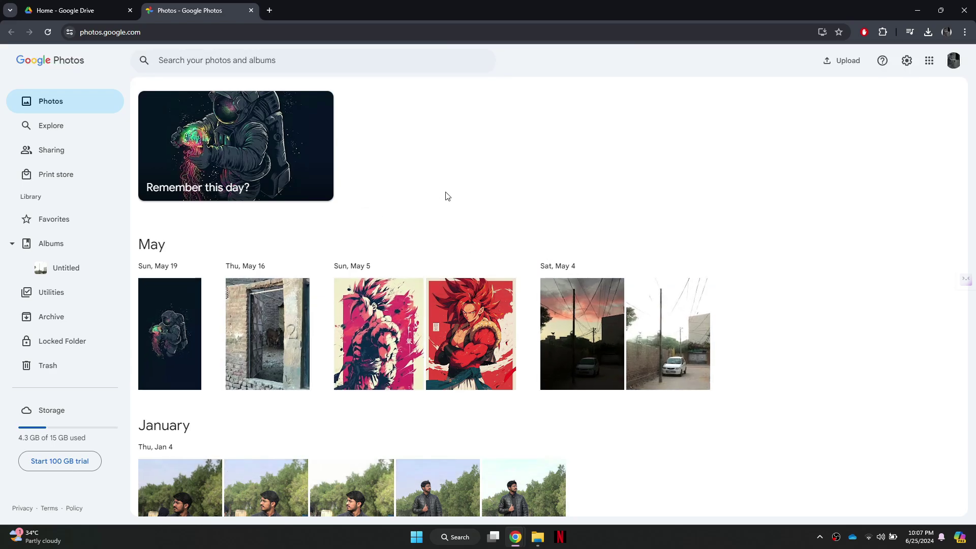
left_click(79, 316)
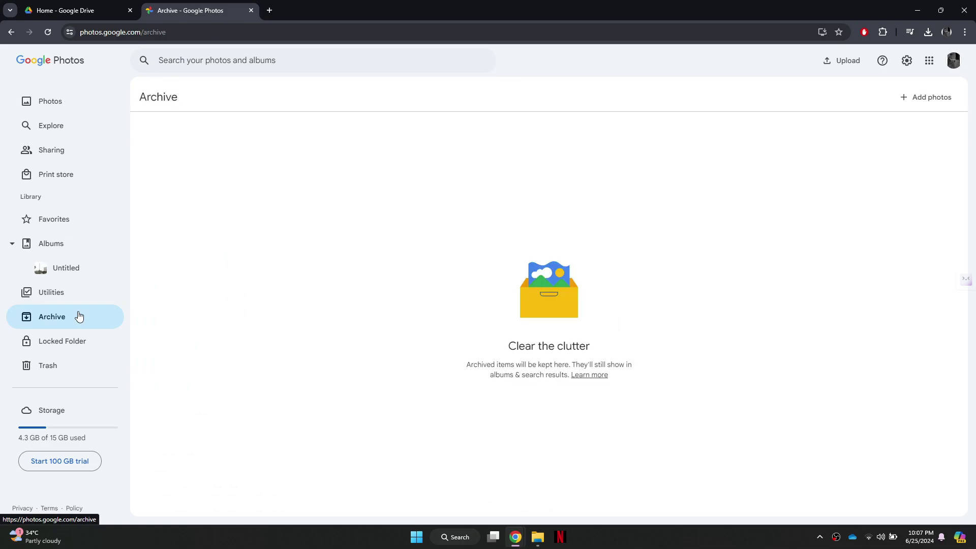
left_click(77, 106)
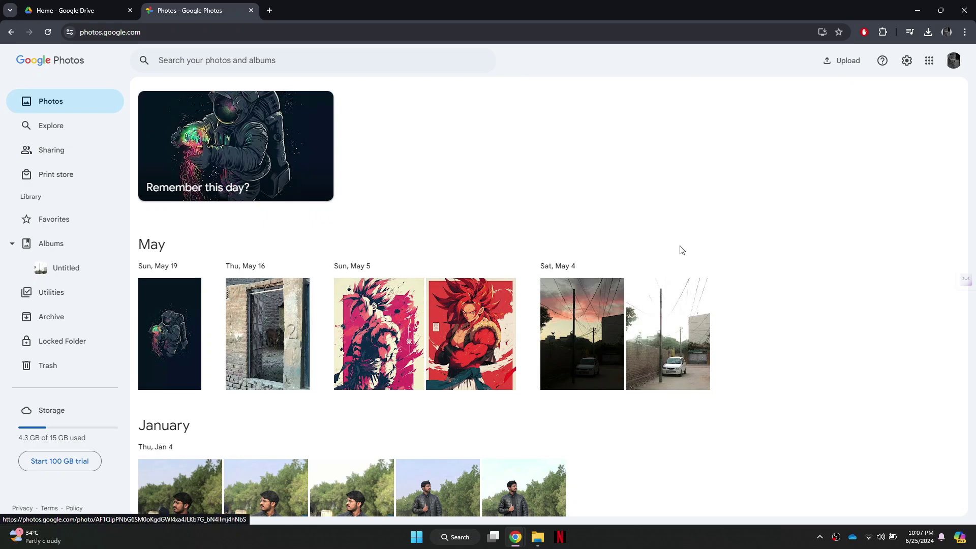
scroll(680, 250, "down", 1)
scroll(680, 250, "down", 4)
scroll(680, 250, "up", 4)
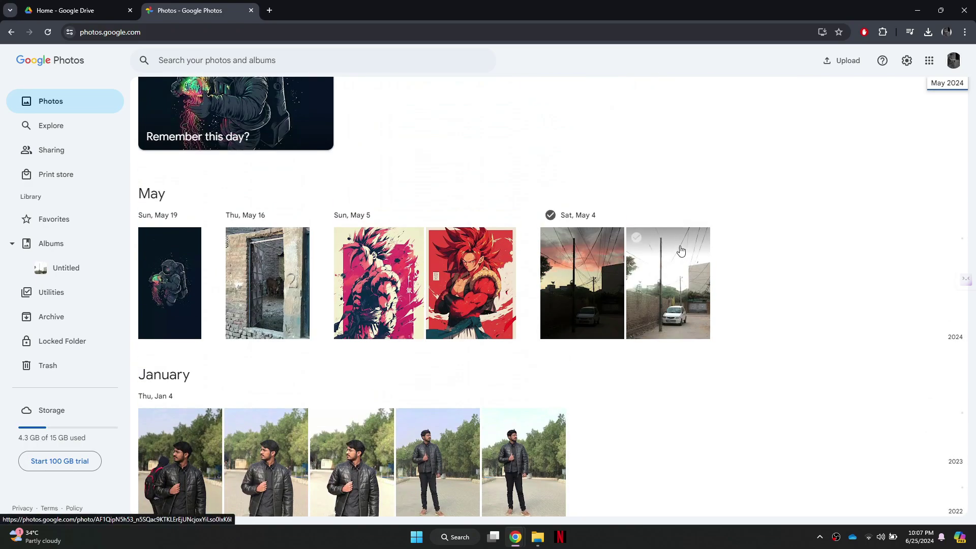
scroll(680, 250, "up", 1)
scroll(682, 250, "up", 1)
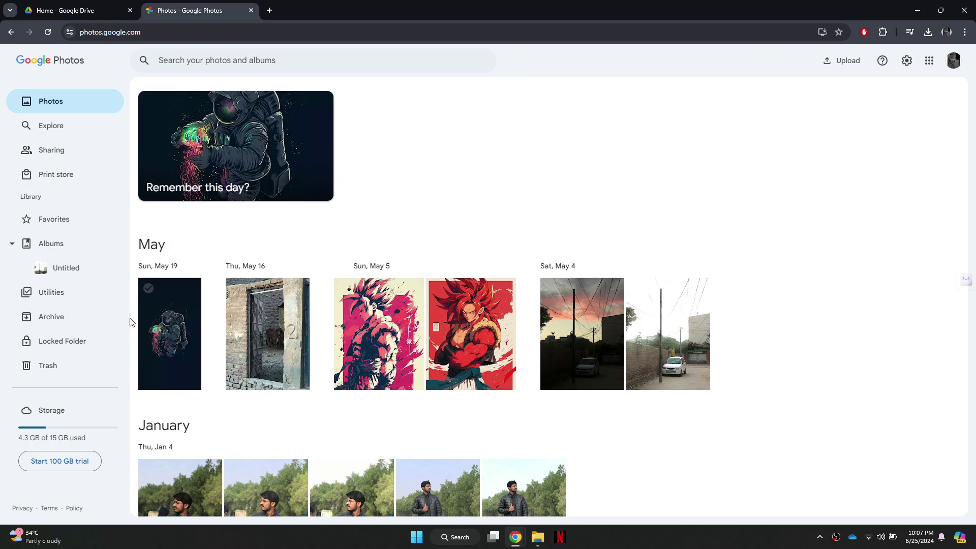
Review the Utilities page, then open the Locked Folder.
left_click(40, 295)
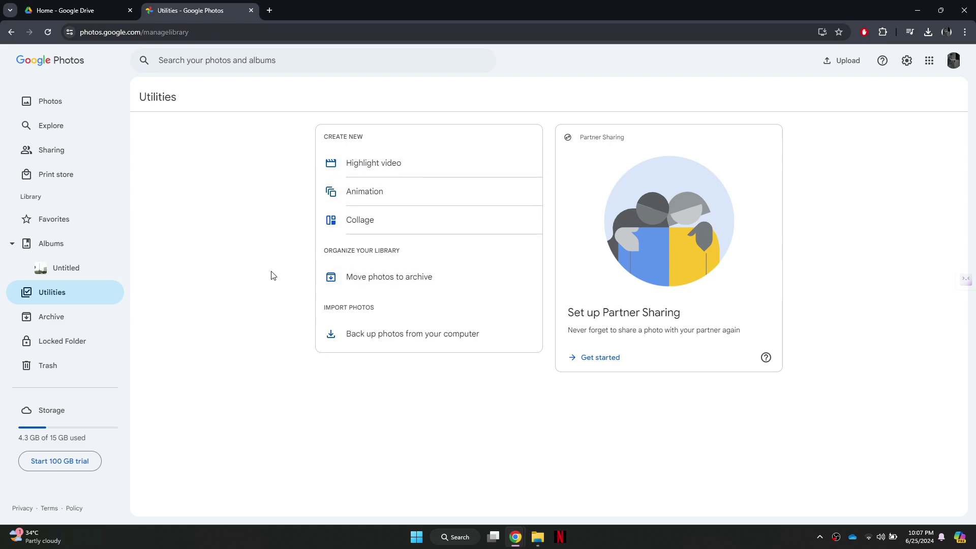
left_click(71, 340)
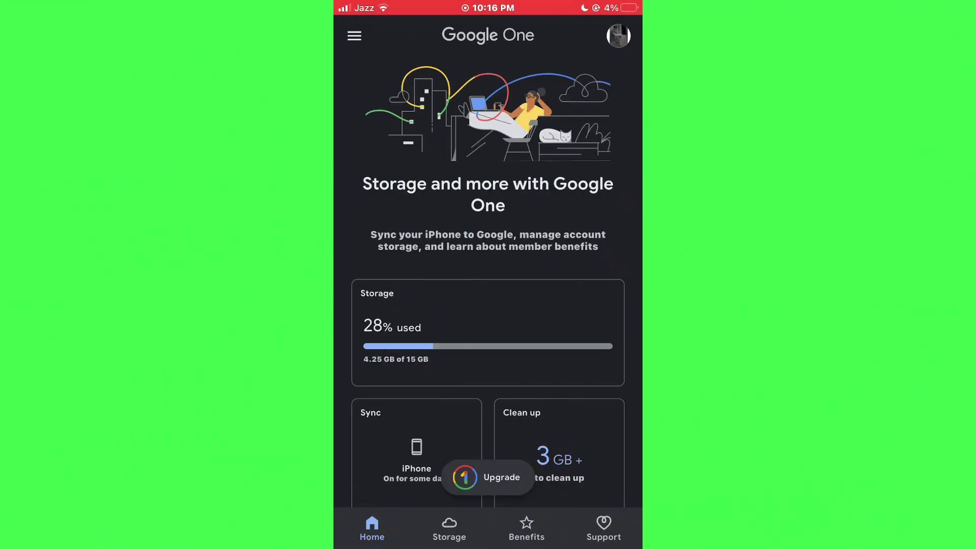
scroll(489, 283, "down", 5)
scroll(489, 283, "down", 3)
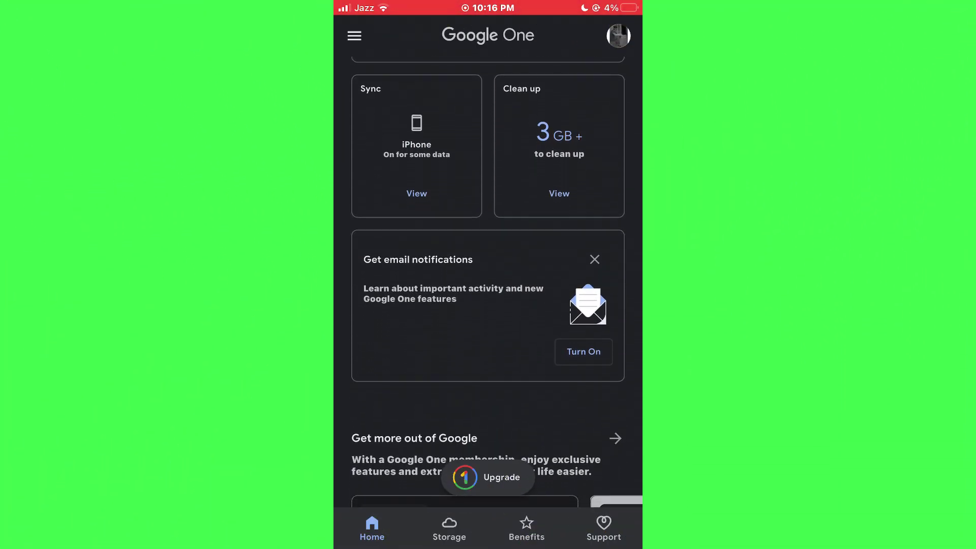
scroll(488, 282, "down", 5)
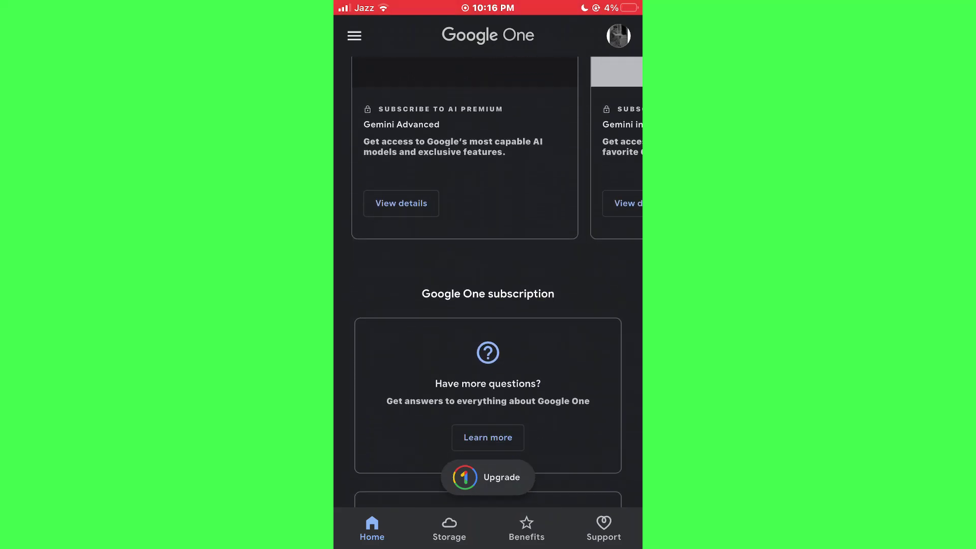
scroll(488, 282, "up", 10)
scroll(488, 283, "up", 2)
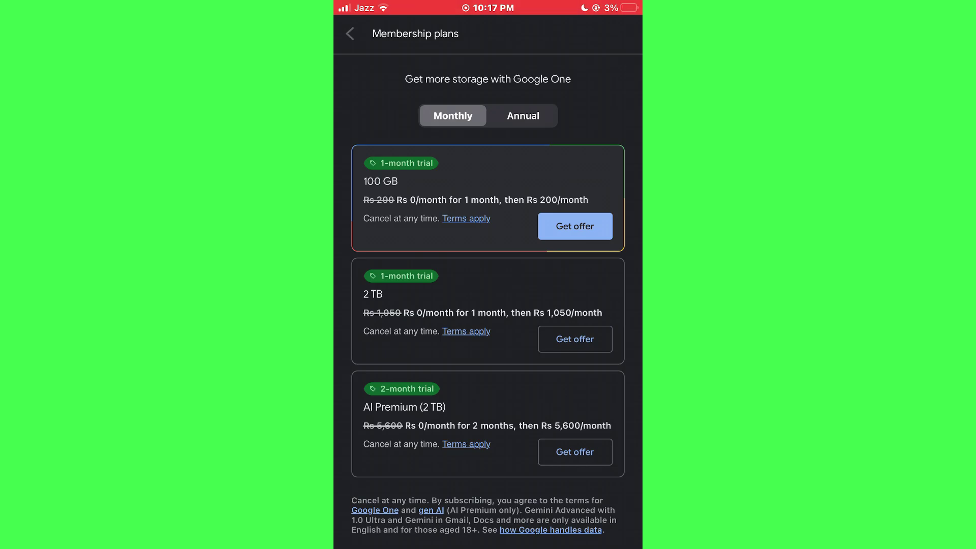
Close the membership plans, check the Storage breakdown and Home screen, then view Support.
left_click(349, 34)
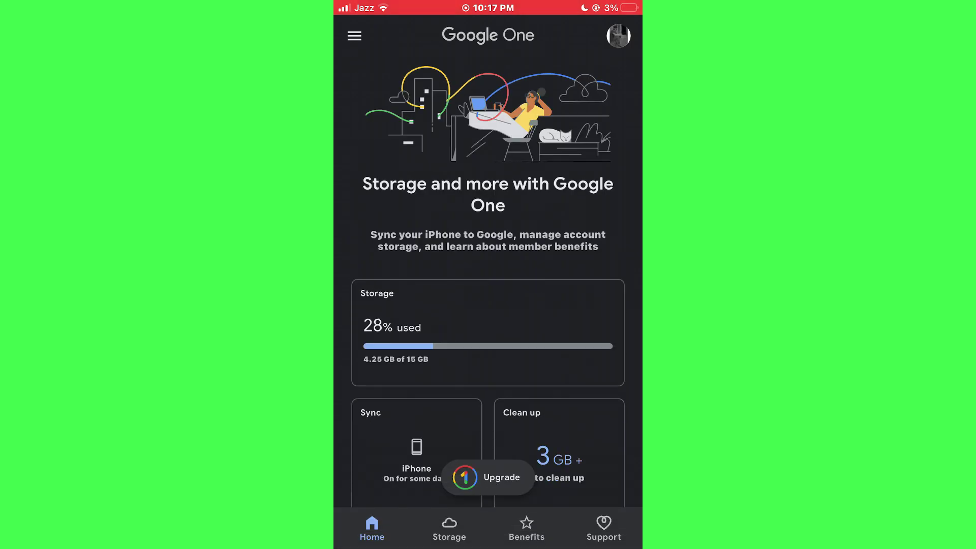
left_click(449, 527)
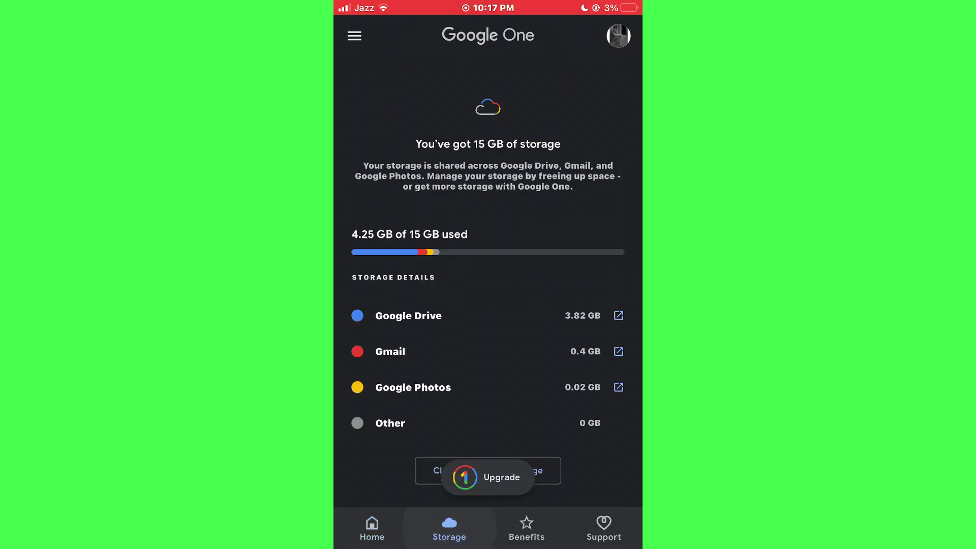
scroll(488, 305, "down", 5)
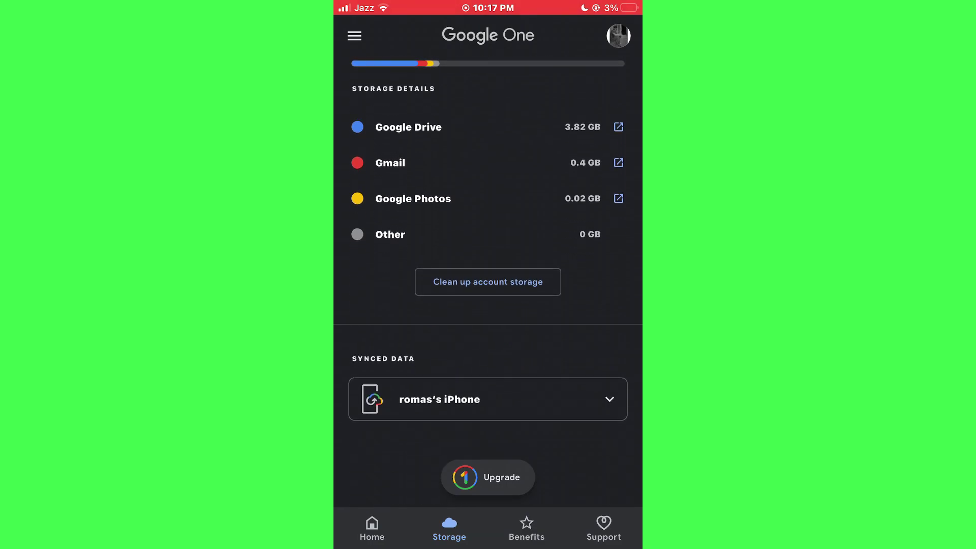
scroll(488, 268, "up", 4)
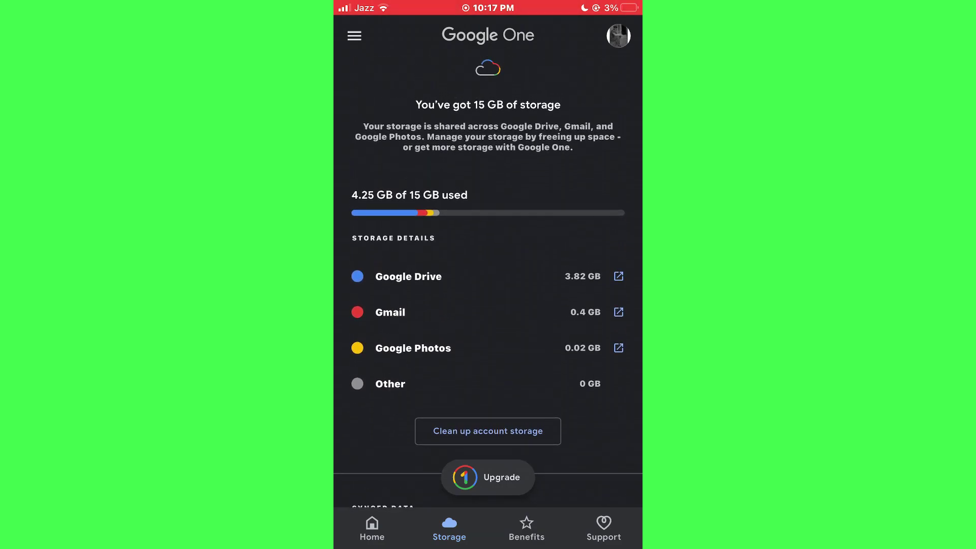
left_click(372, 528)
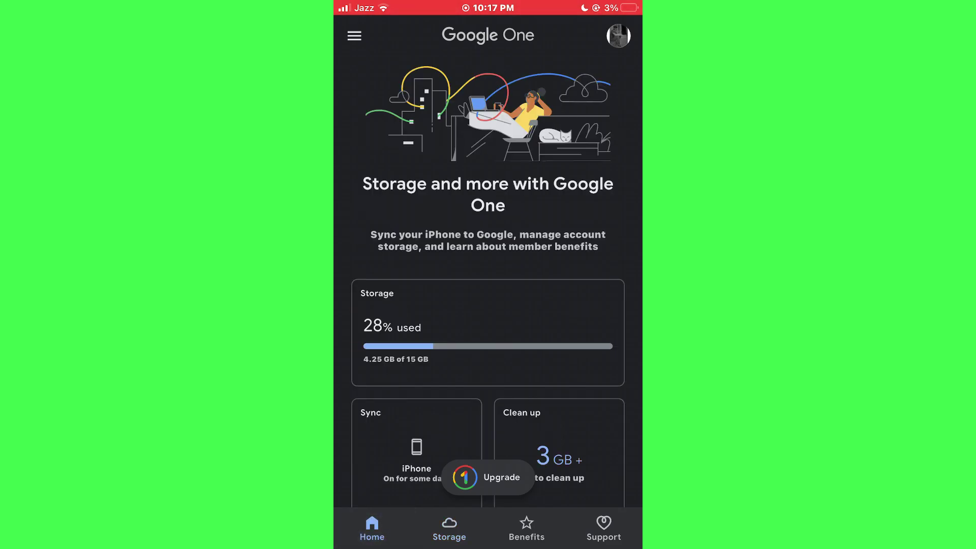
scroll(488, 283, "down", 2)
scroll(488, 282, "down", 1)
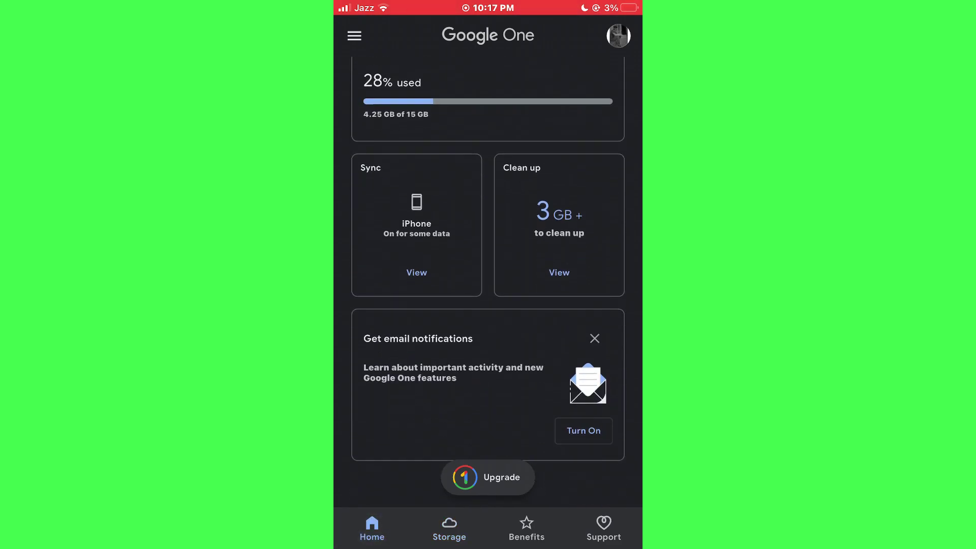
scroll(489, 282, "down", 5)
scroll(488, 283, "down", 2)
left_click(604, 528)
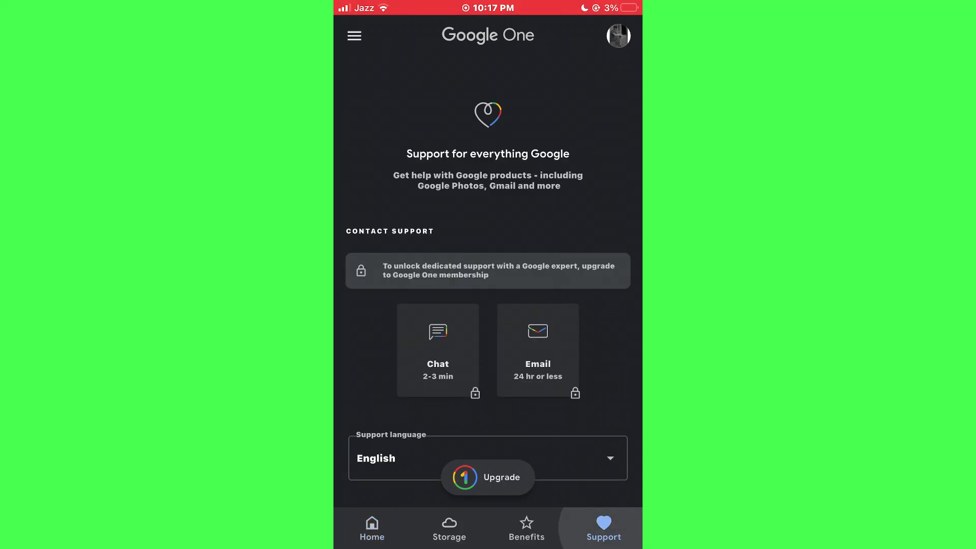